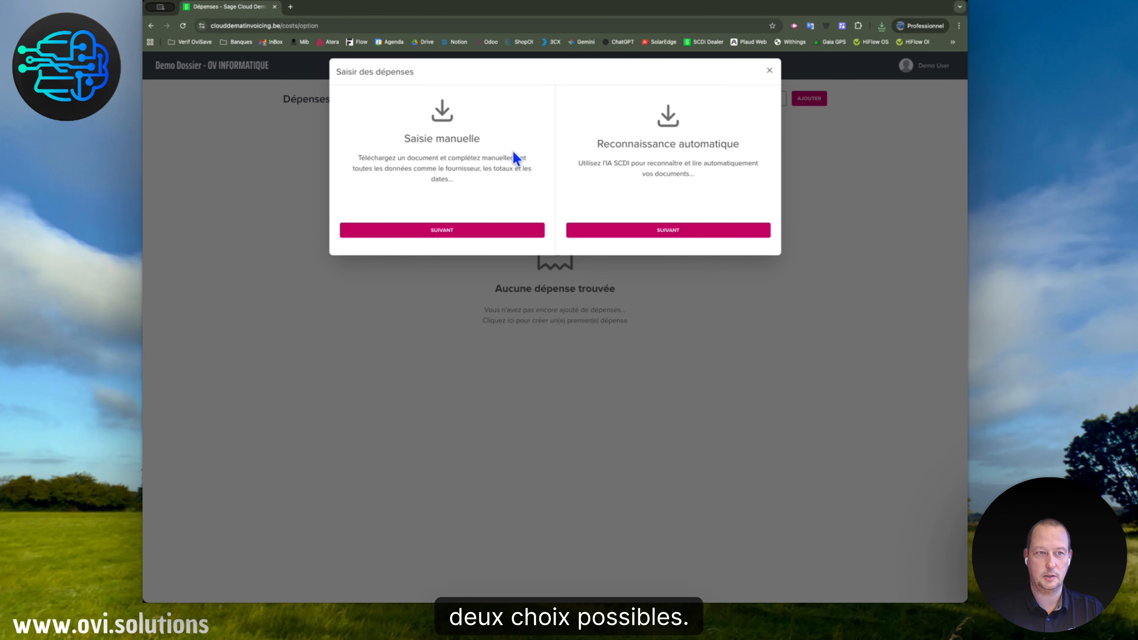
# Begin a manual expense, search for supplier 'Prox', find none, and close the form unsaved.
pyautogui.click(441, 234)
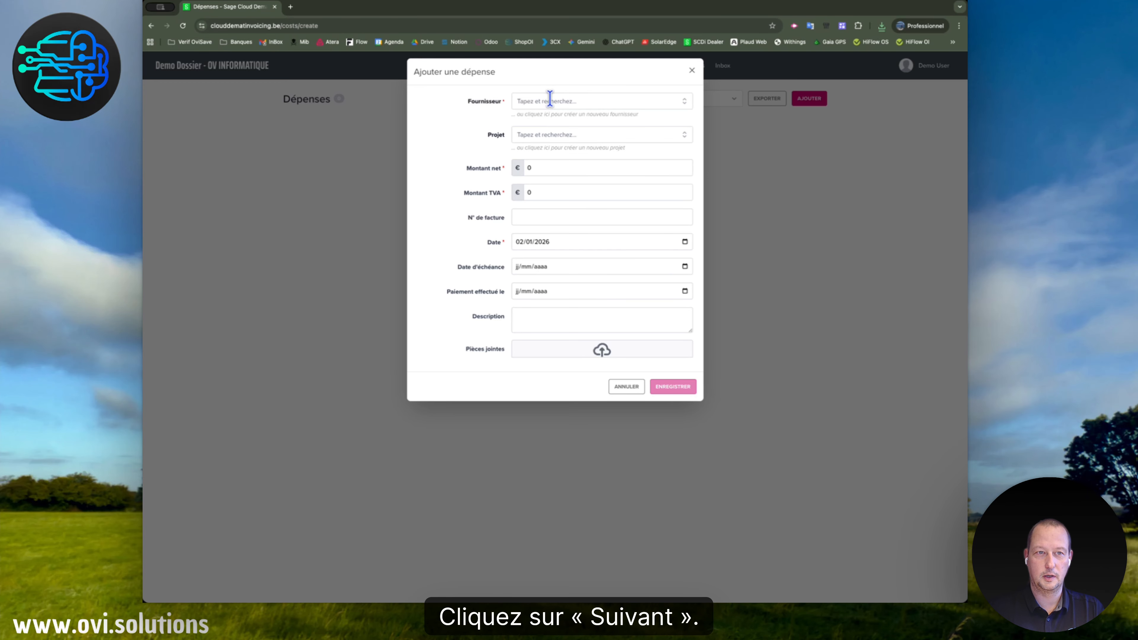
pyautogui.click(581, 100)
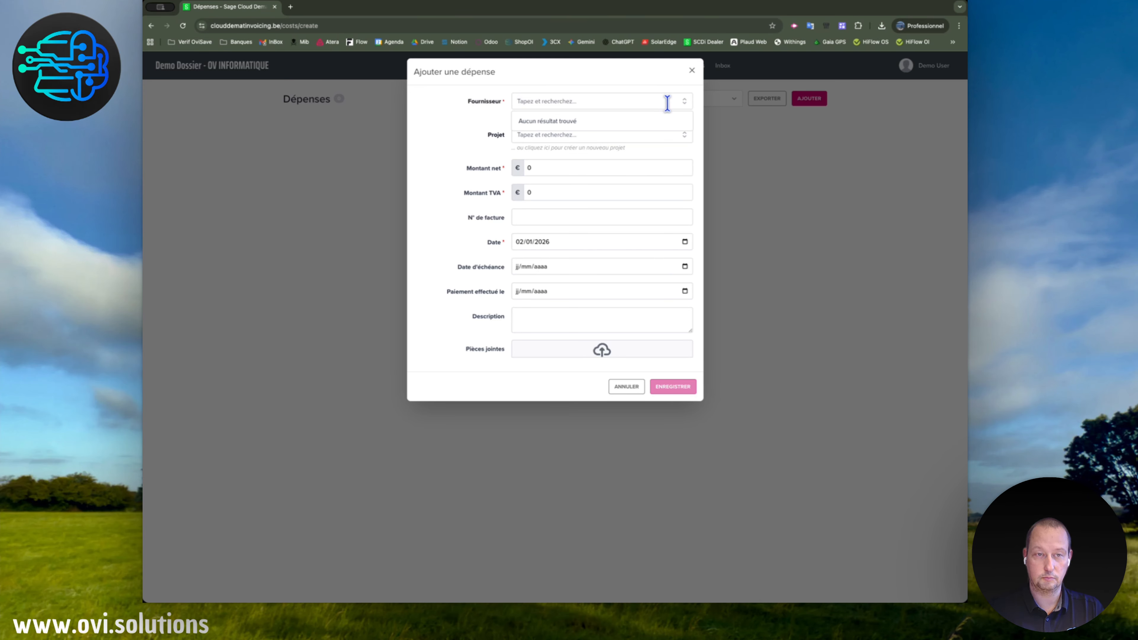
pyautogui.write('Proximus')
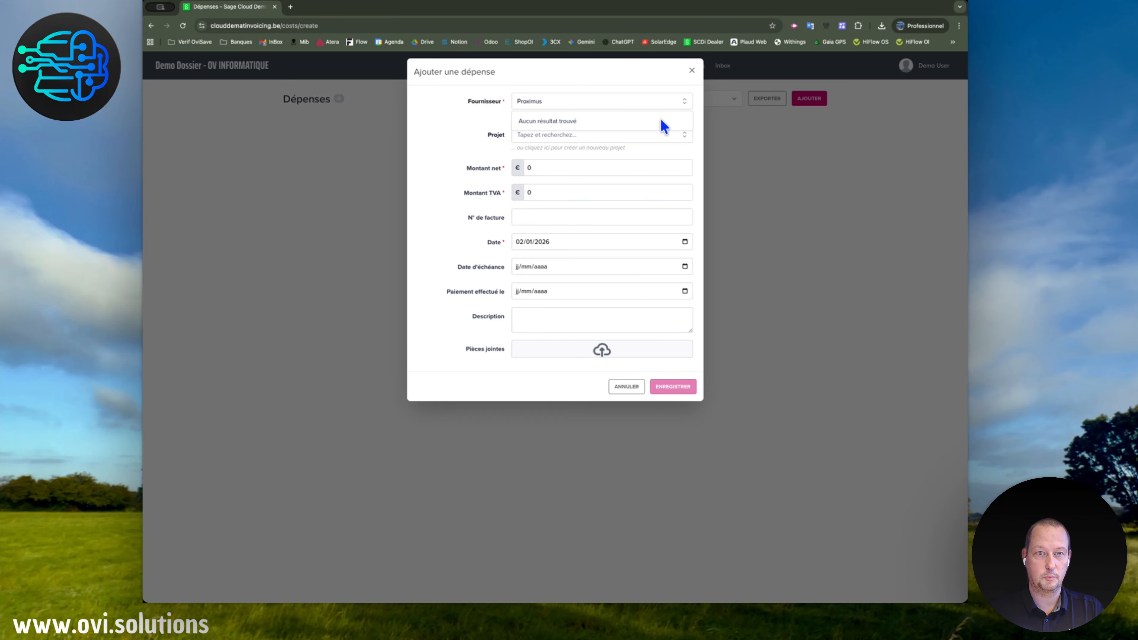
pyautogui.click(650, 74)
pyautogui.click(692, 71)
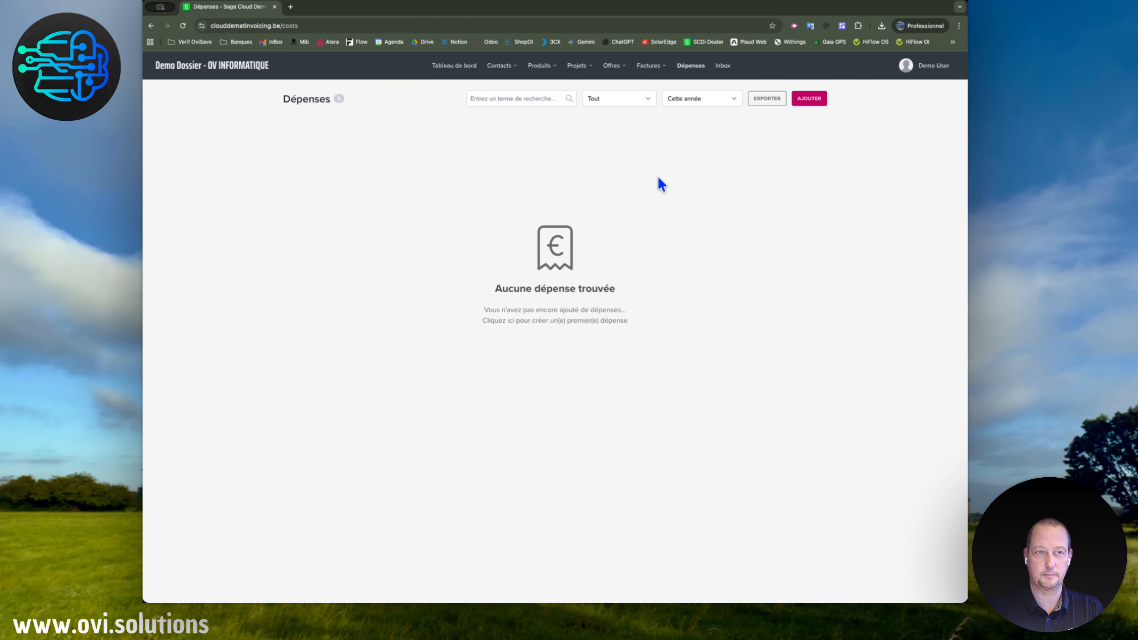
# Add a new supplier from its Belgian VAT number with autofilled details and legal form SRL.
pyautogui.click(510, 67)
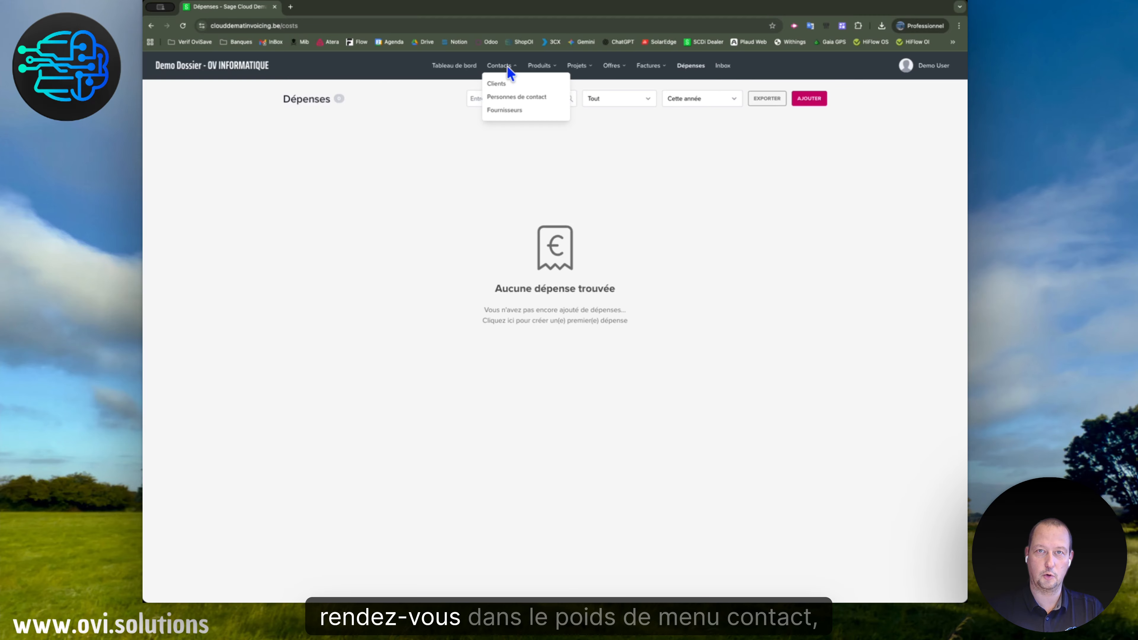
pyautogui.click(506, 112)
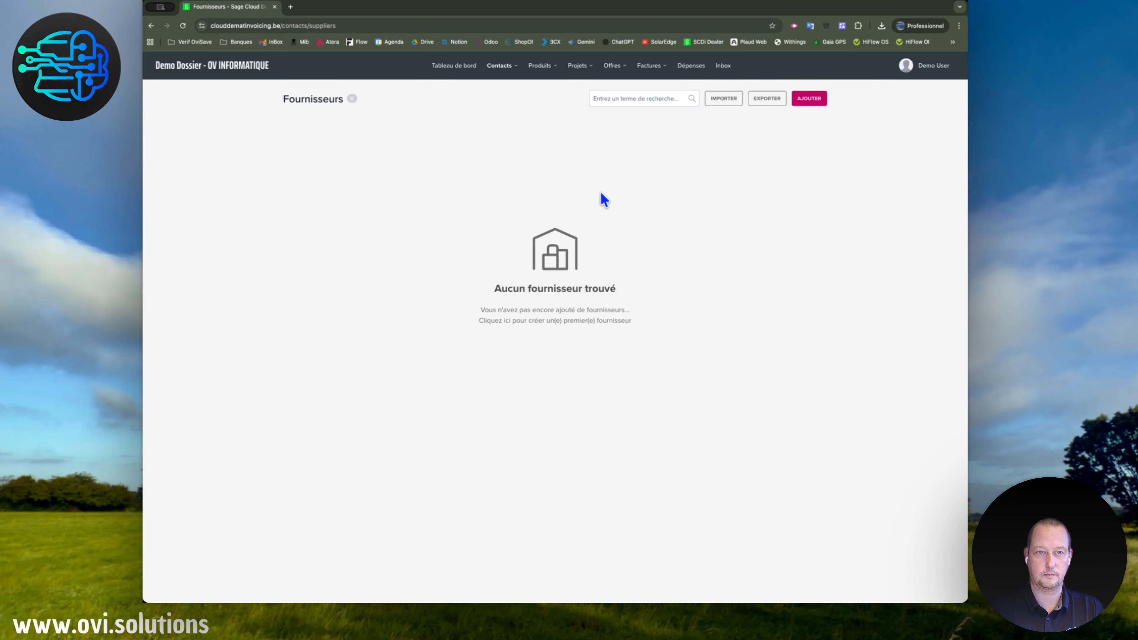
pyautogui.click(814, 101)
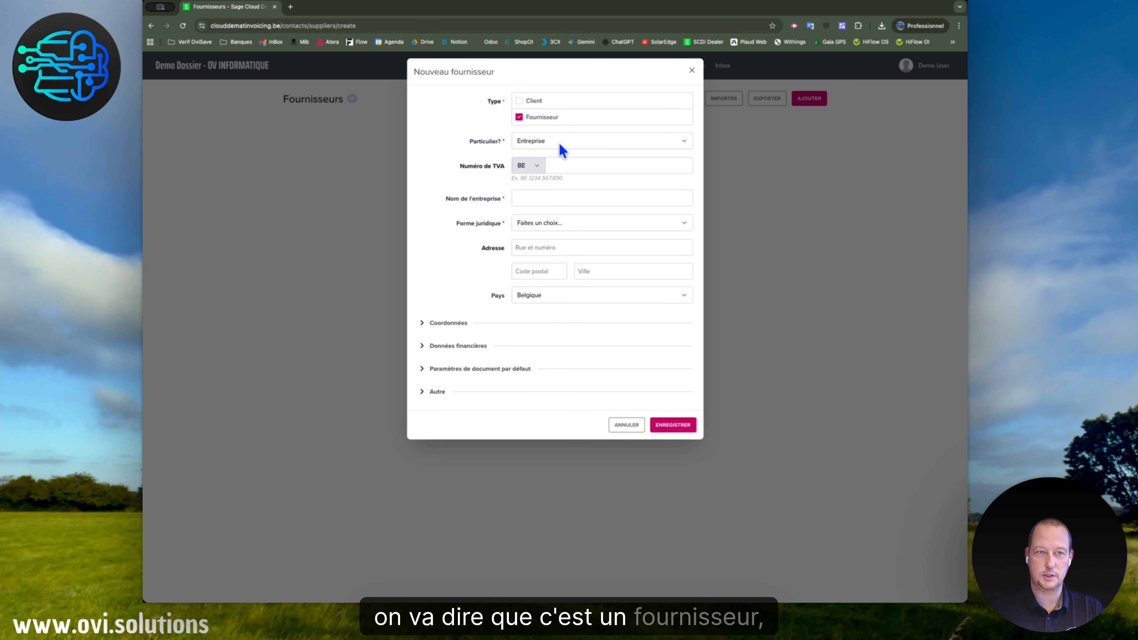
pyautogui.click(561, 165)
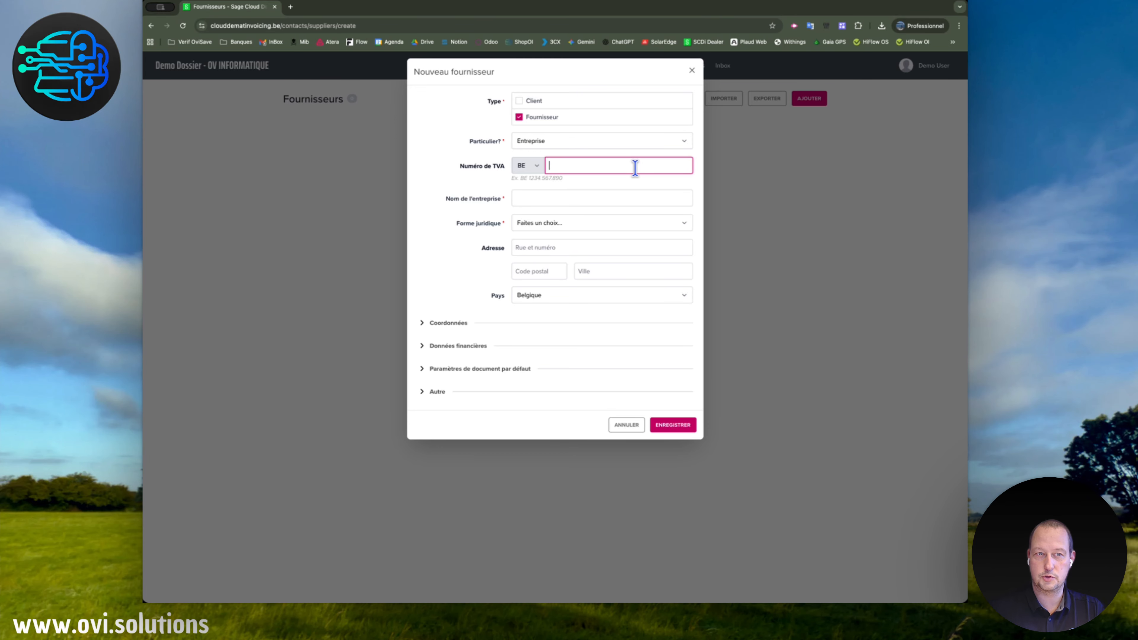
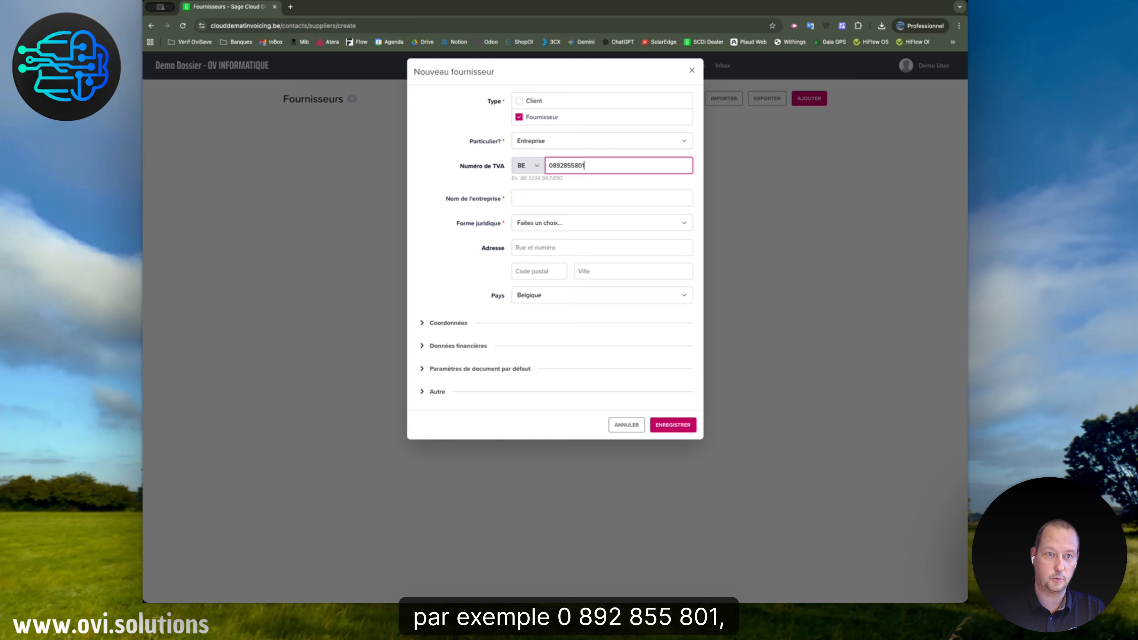
pyautogui.press('Tab')
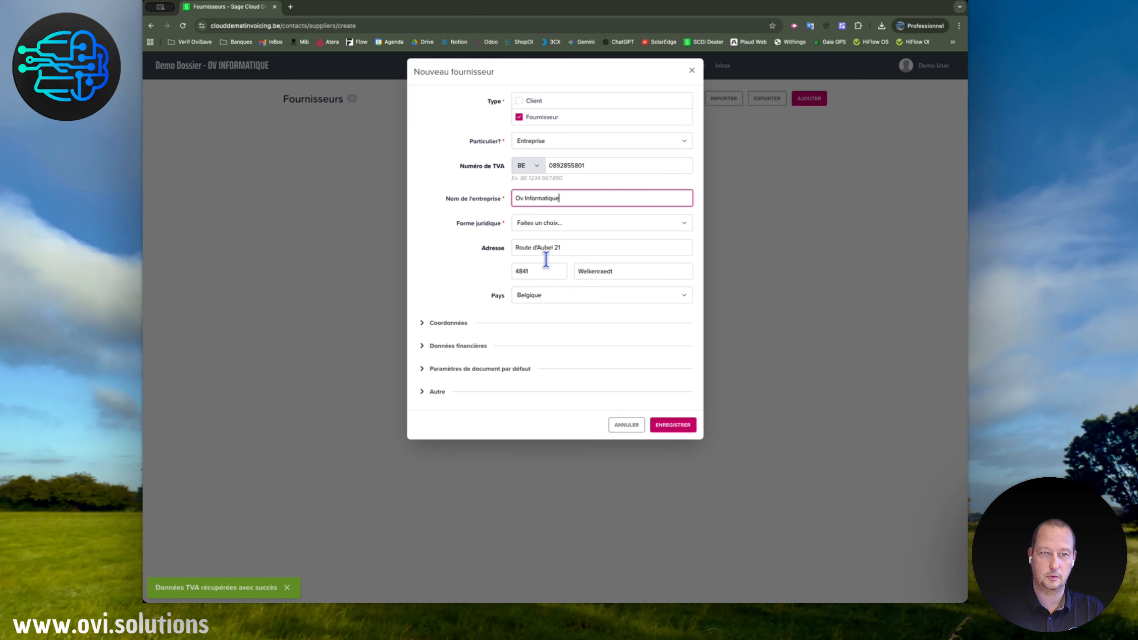
pyautogui.click(551, 225)
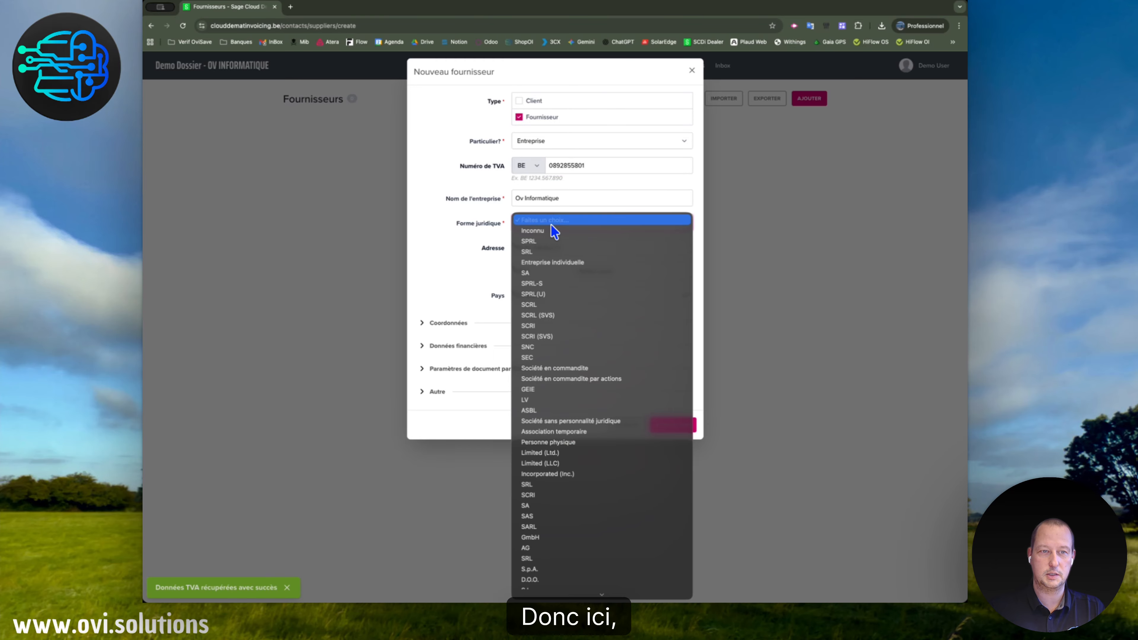
pyautogui.click(549, 254)
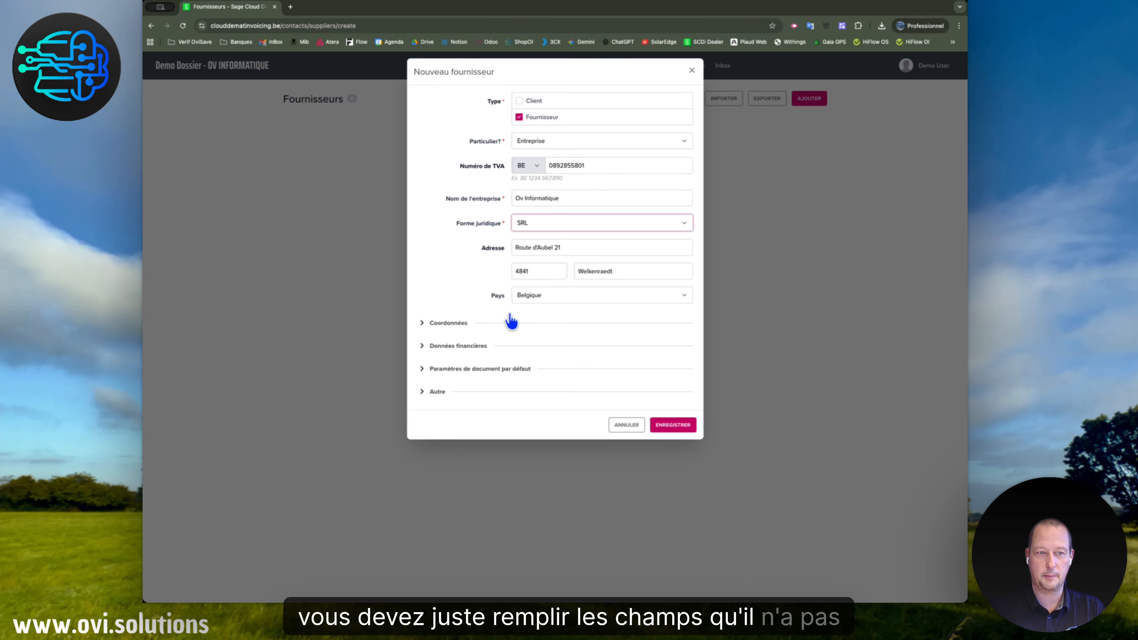
pyautogui.click(690, 431)
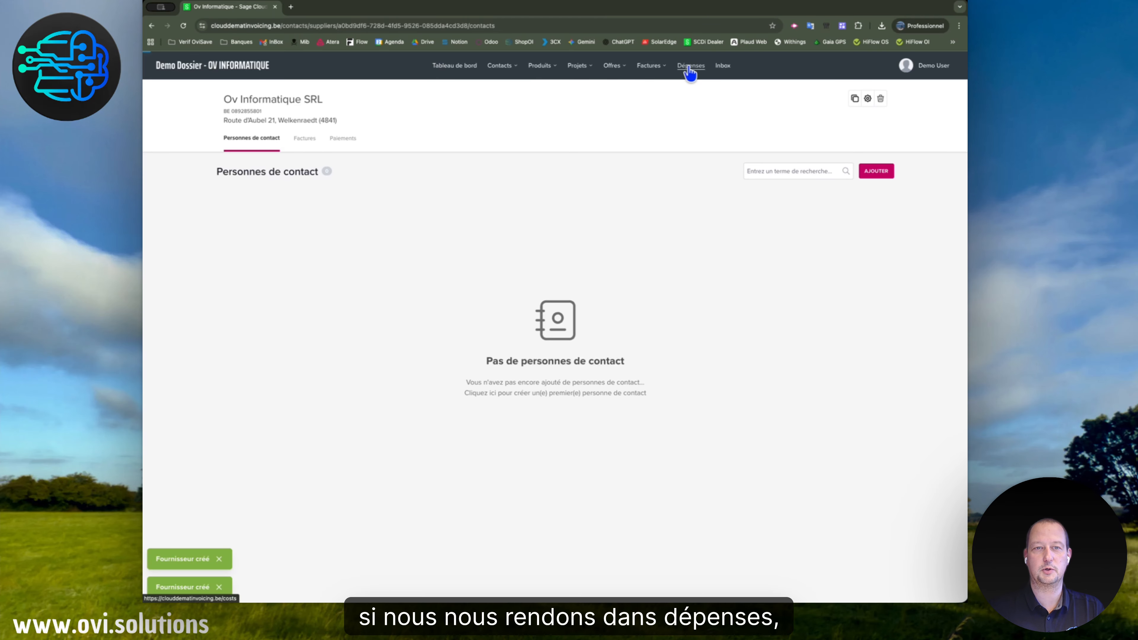
# Start a new manually entered expense from the expenses list.
pyautogui.click(689, 67)
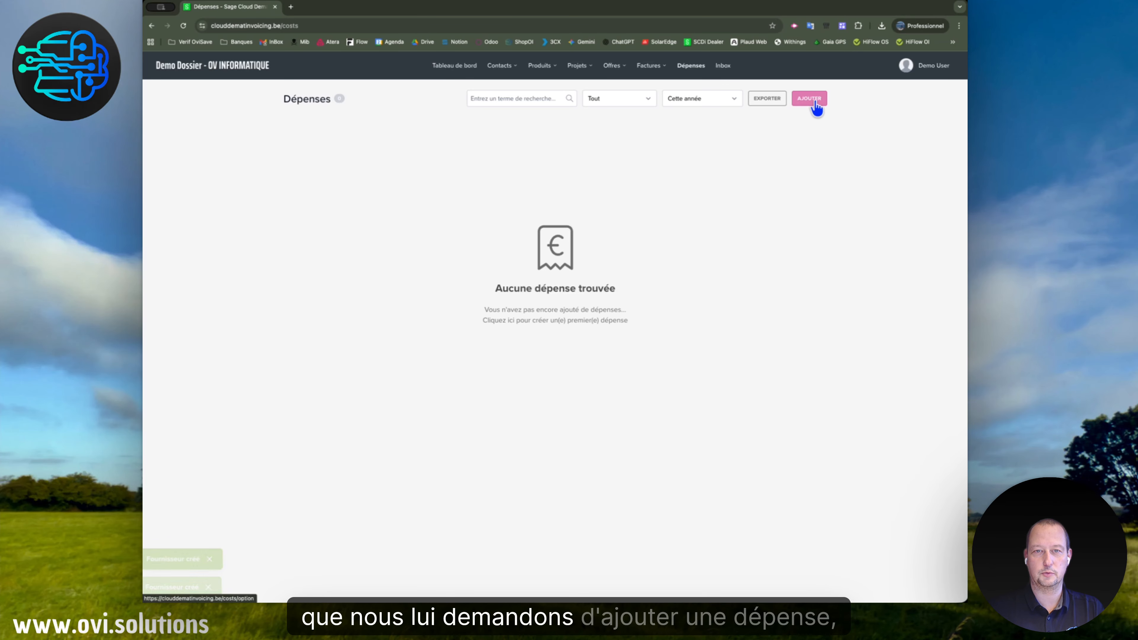
pyautogui.click(814, 101)
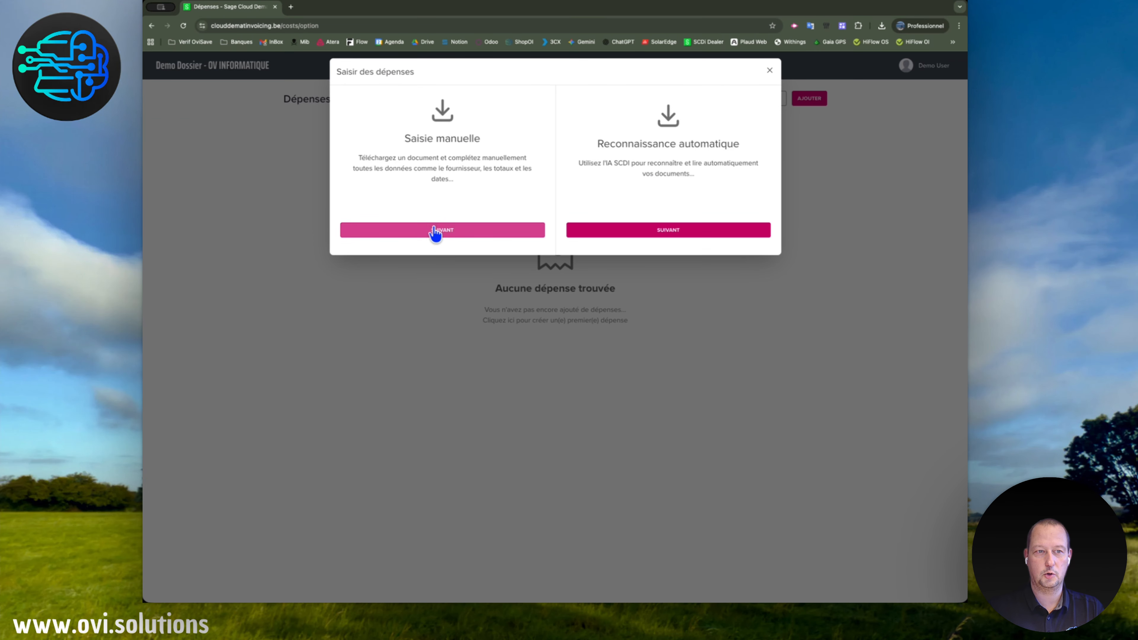
pyautogui.click(435, 231)
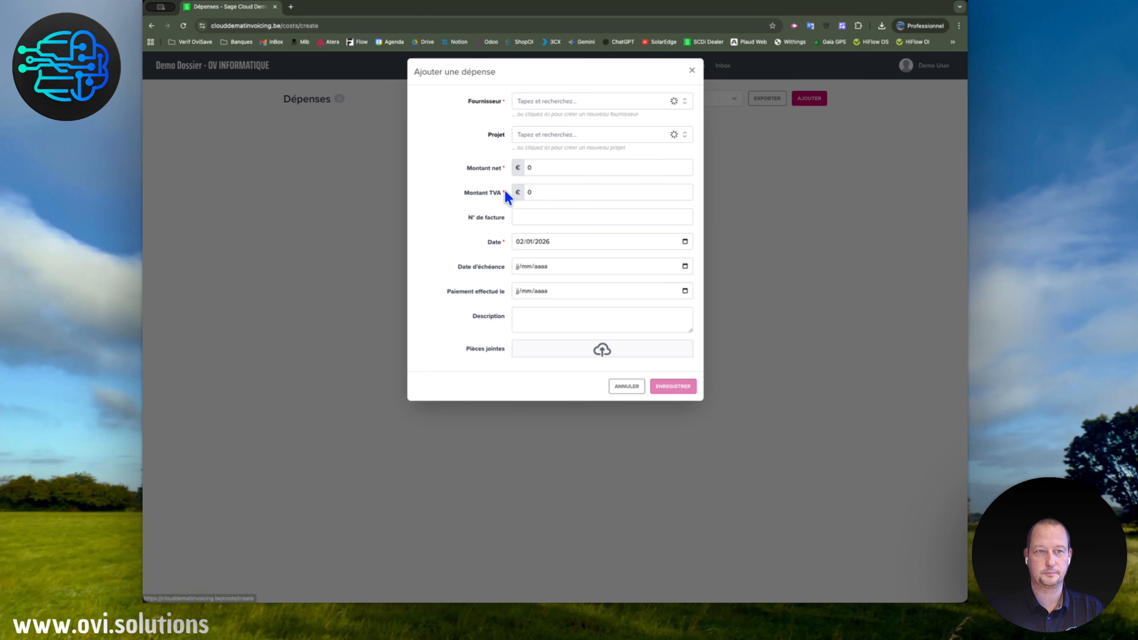
# Choose Ov Informatique as the supplier and enter a net amount of 100.
pyautogui.click(567, 100)
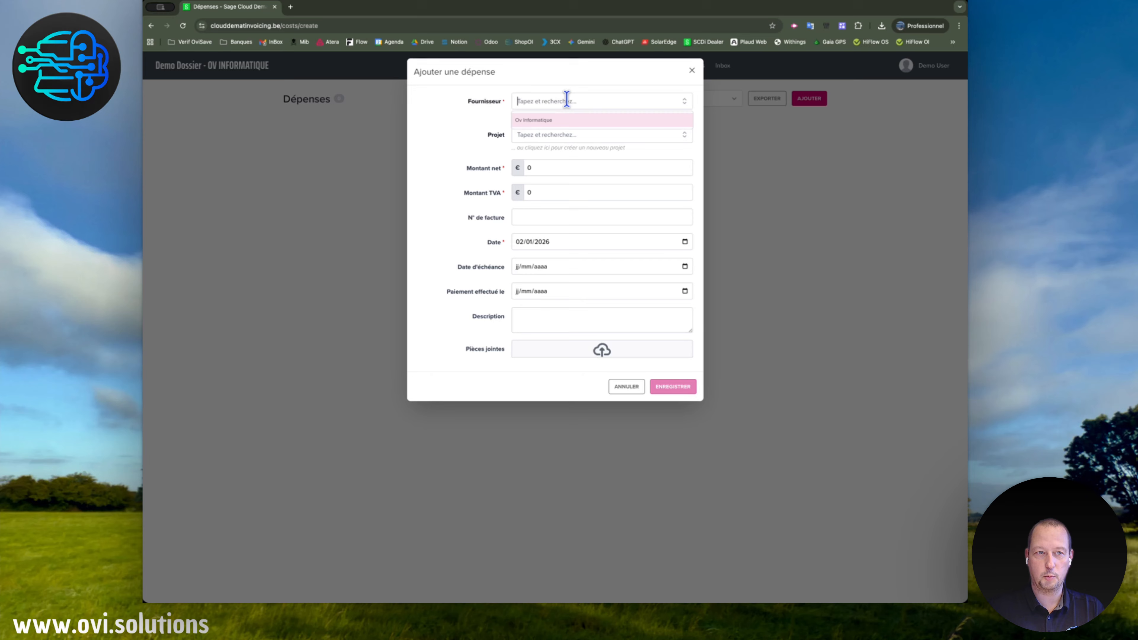
pyautogui.click(541, 120)
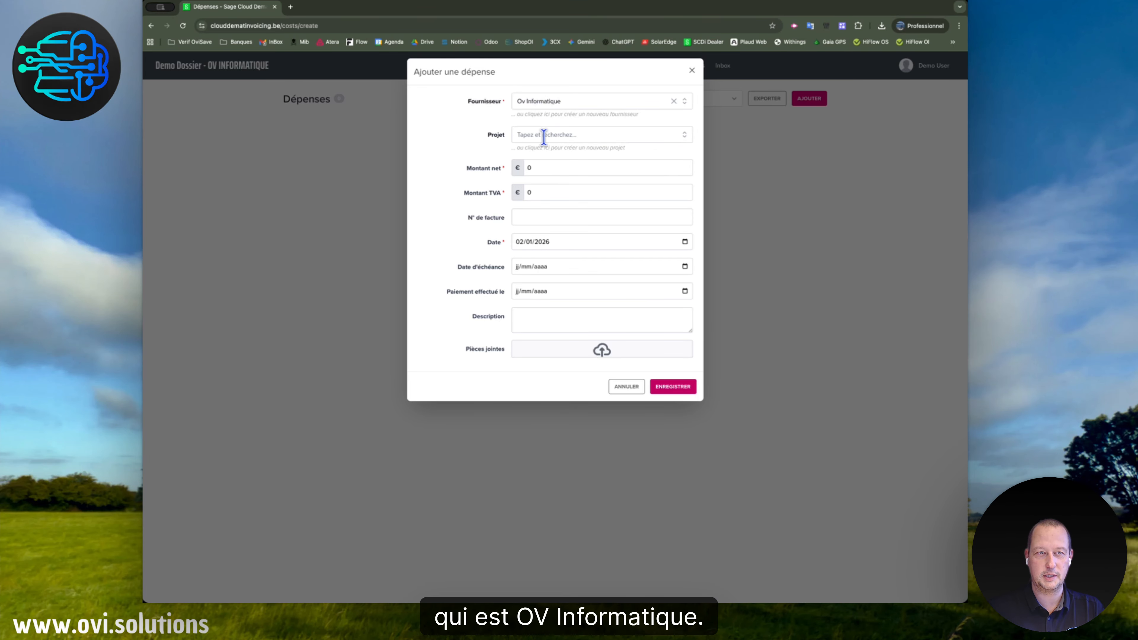
pyautogui.click(540, 169)
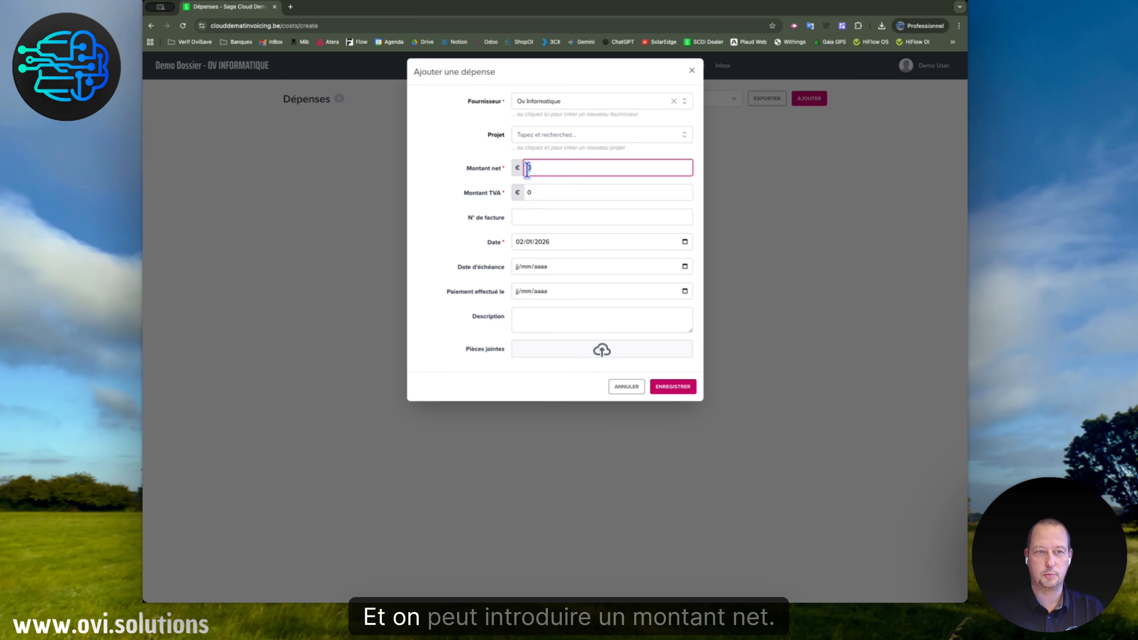
pyautogui.moveTo(527, 170); pyautogui.dragTo(676, 175)
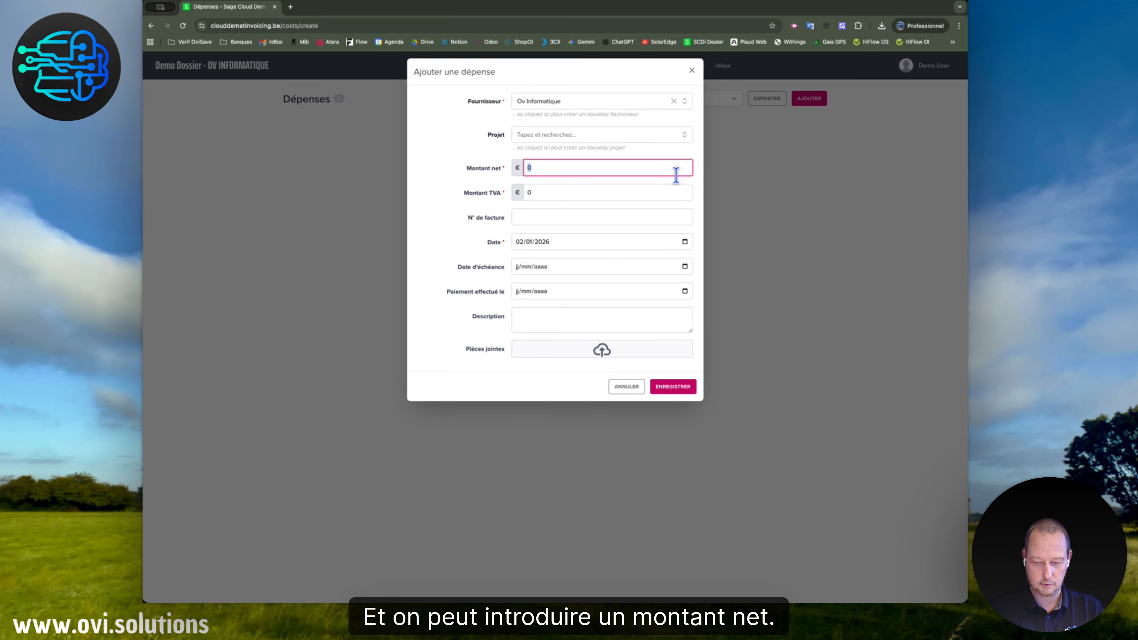
pyautogui.write('100')
pyautogui.press('Tab')
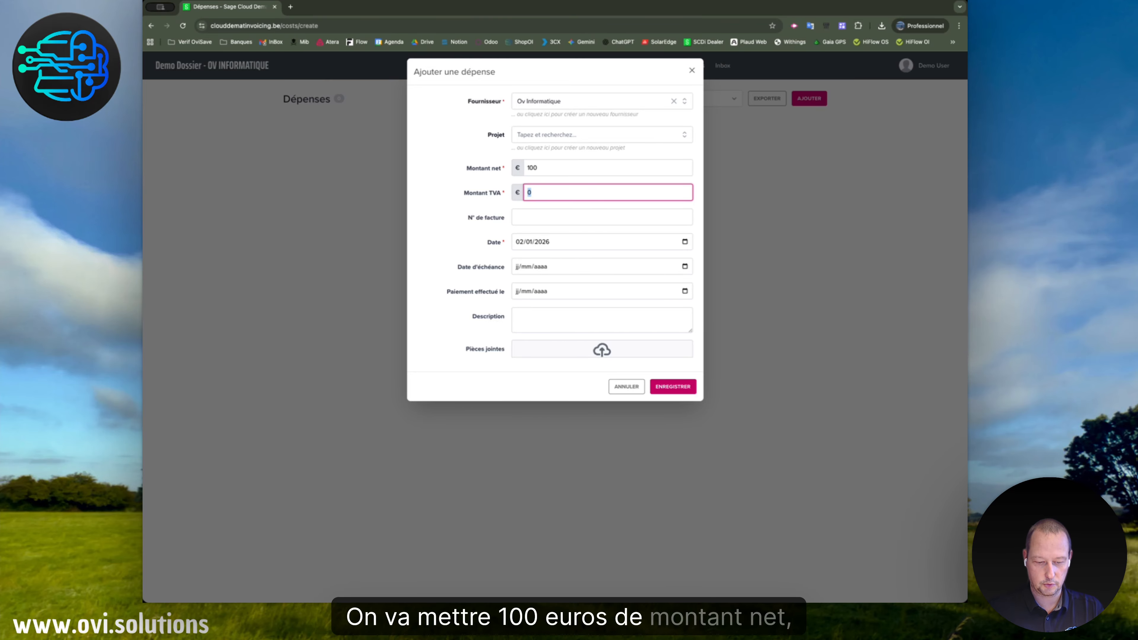
pyautogui.press('Tab')
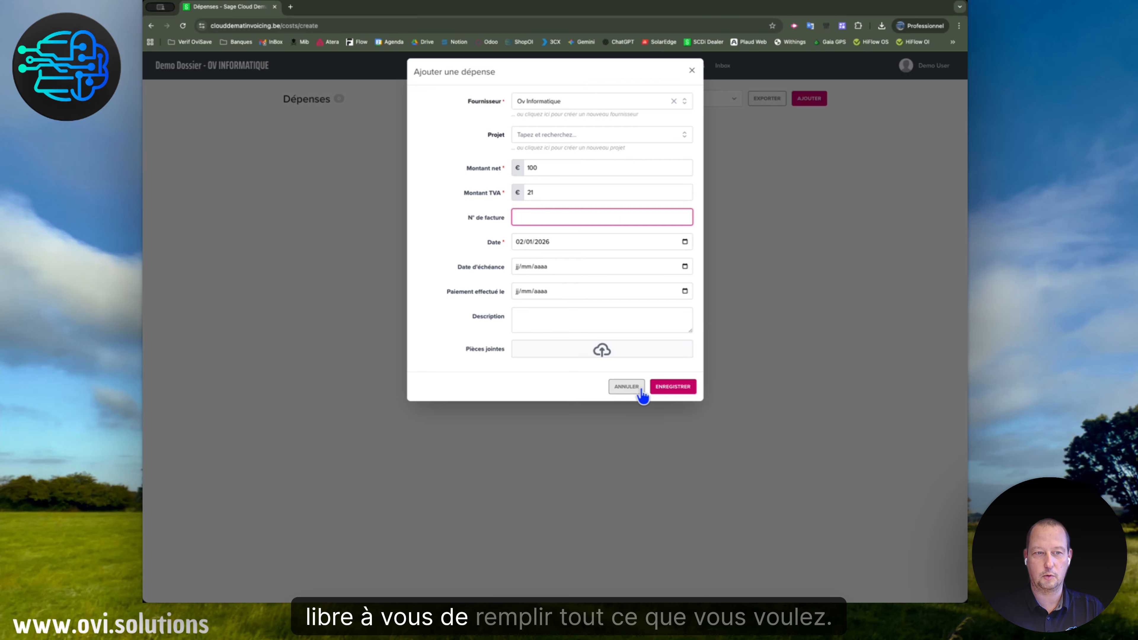
# Attach 'Facture 33260001 - Facture de test.pdf' to the expense and save it.
pyautogui.click(599, 354)
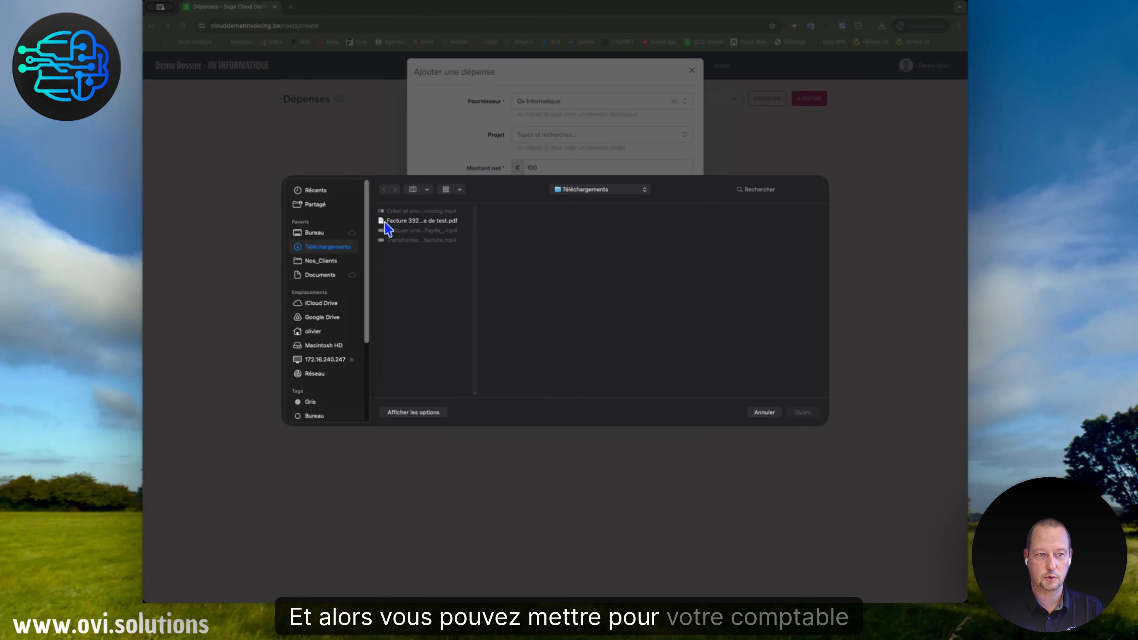
pyautogui.click(387, 222)
pyautogui.click(806, 413)
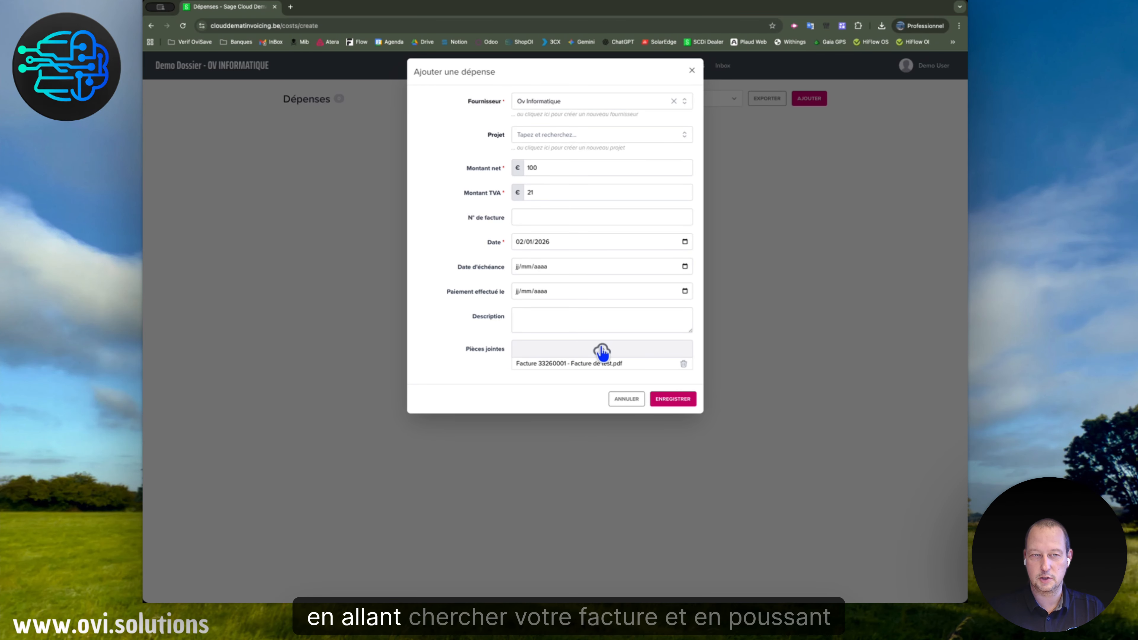
pyautogui.click(673, 401)
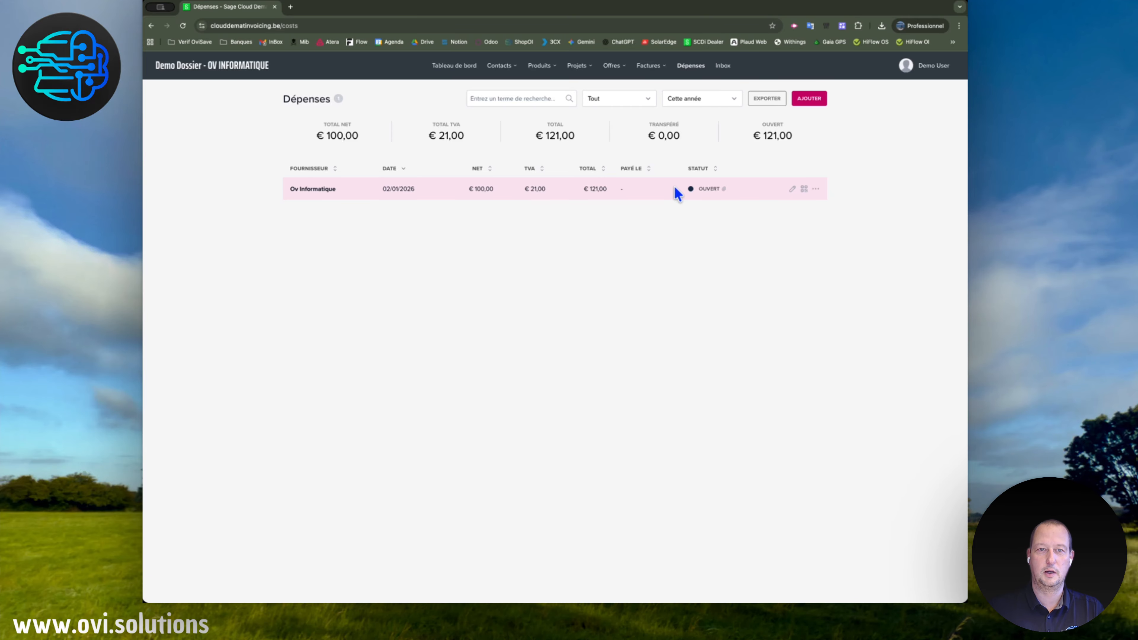
# Add a new expense by automatic recognition, uploading the Facture 33260001 test PDF.
pyautogui.click(810, 99)
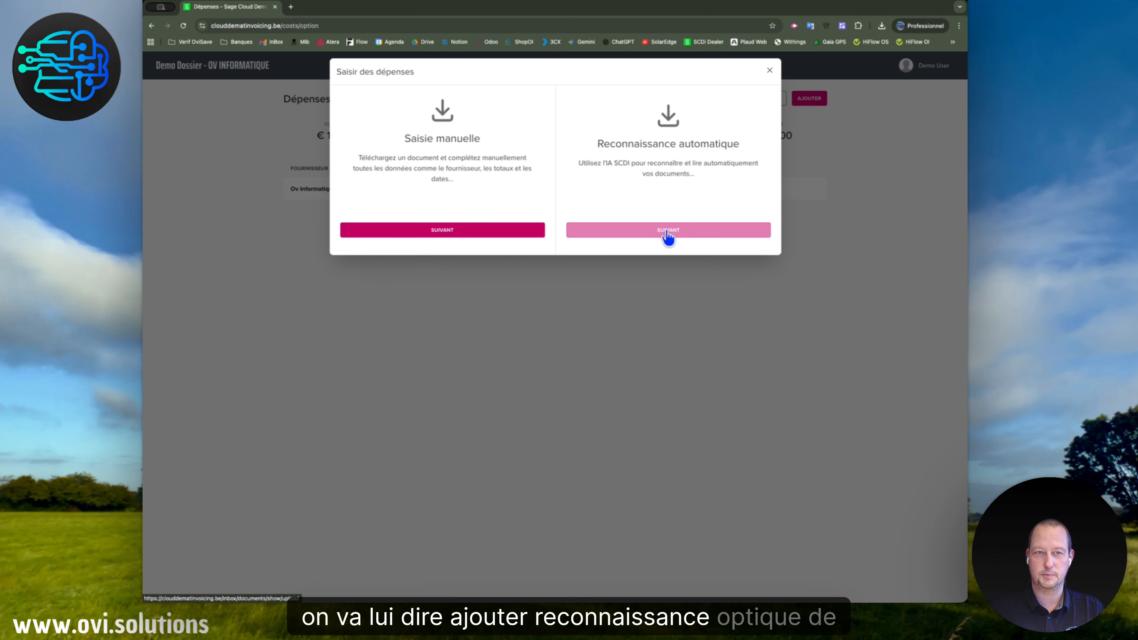
pyautogui.moveTo(598, 144); pyautogui.dragTo(747, 153)
pyautogui.click(641, 231)
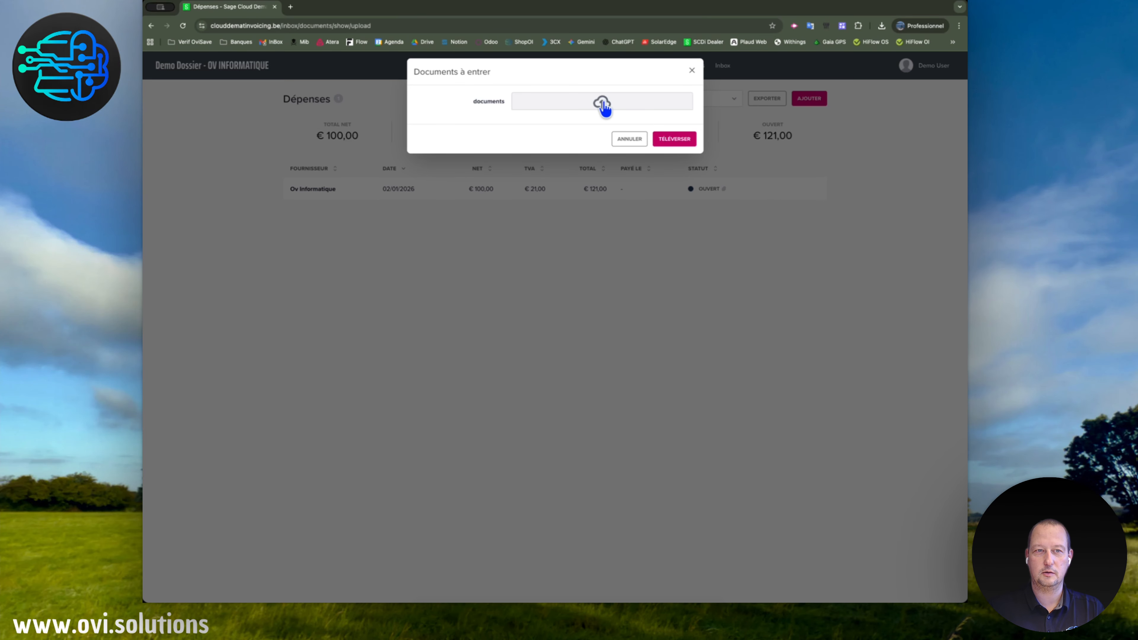
pyautogui.click(603, 104)
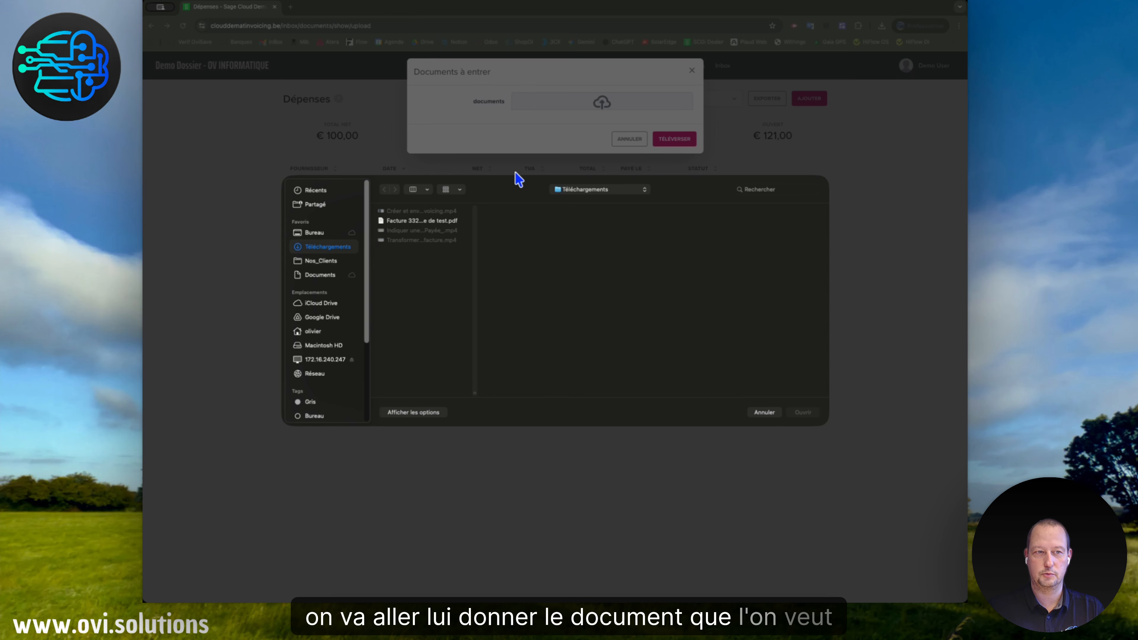
pyautogui.click(437, 222)
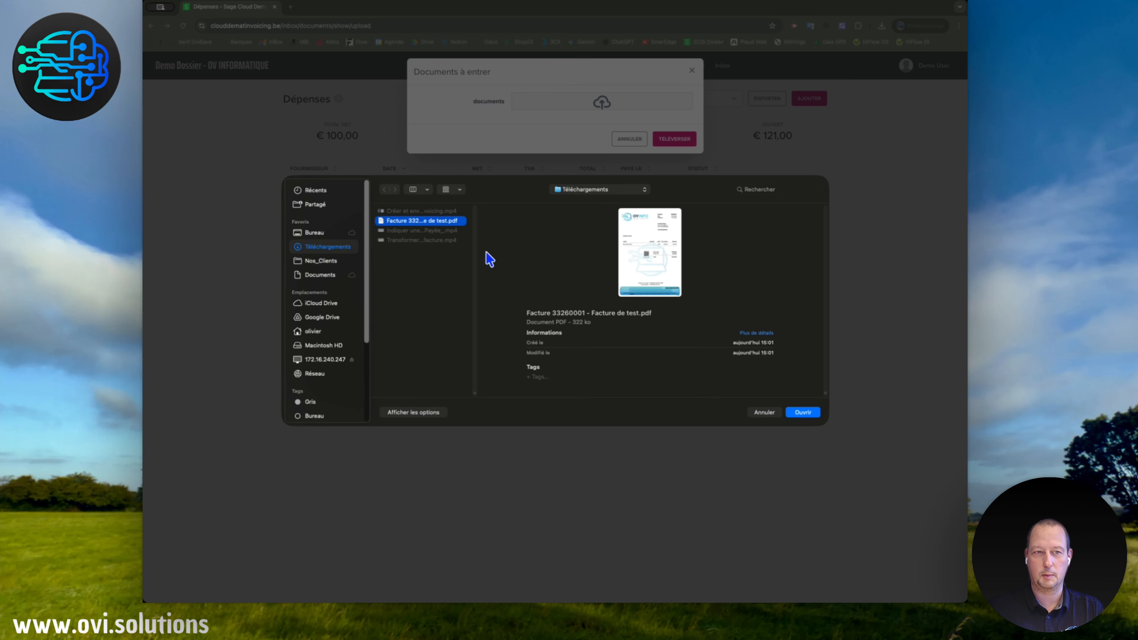
pyautogui.click(803, 412)
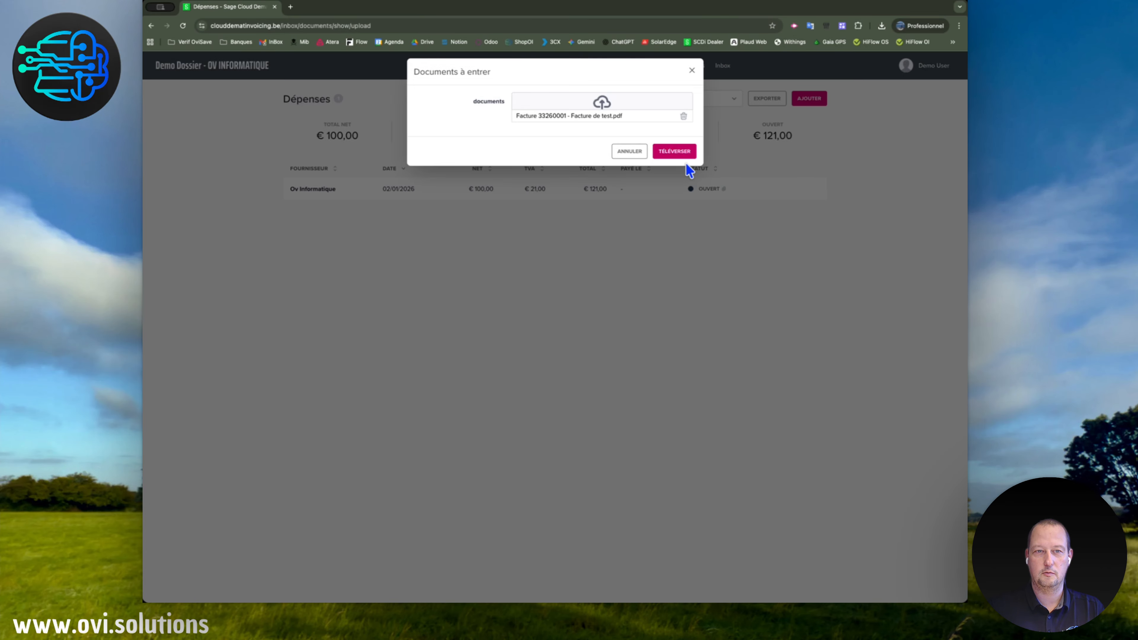
pyautogui.click(676, 152)
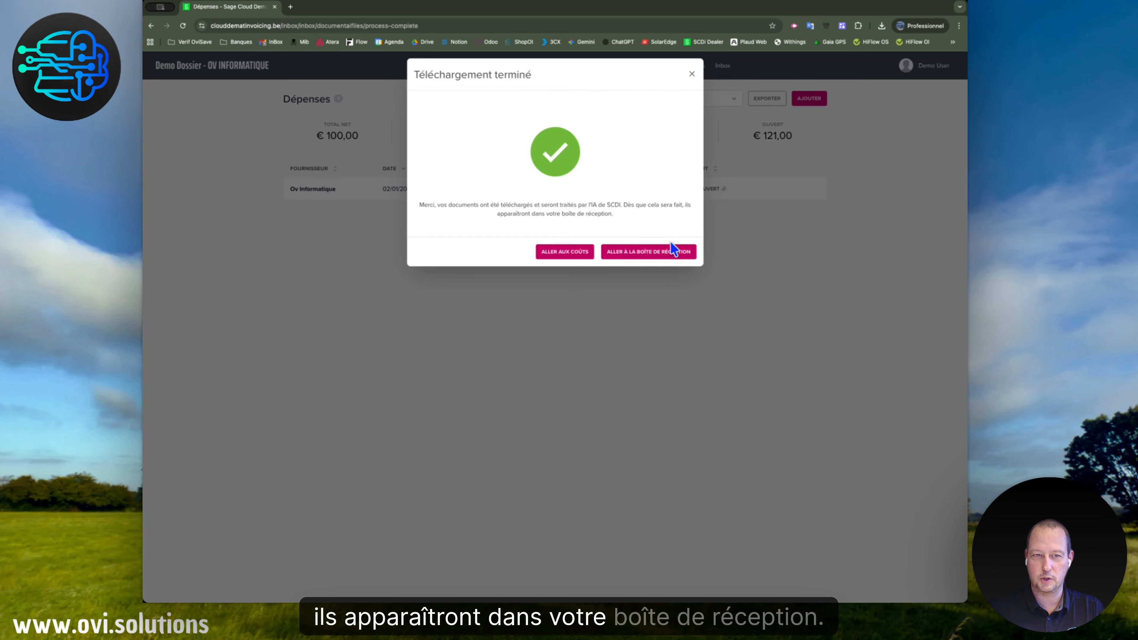
# Open the inbox, hide the Peppol introduction permanently, and dismiss the Peppol access request.
pyautogui.click(678, 260)
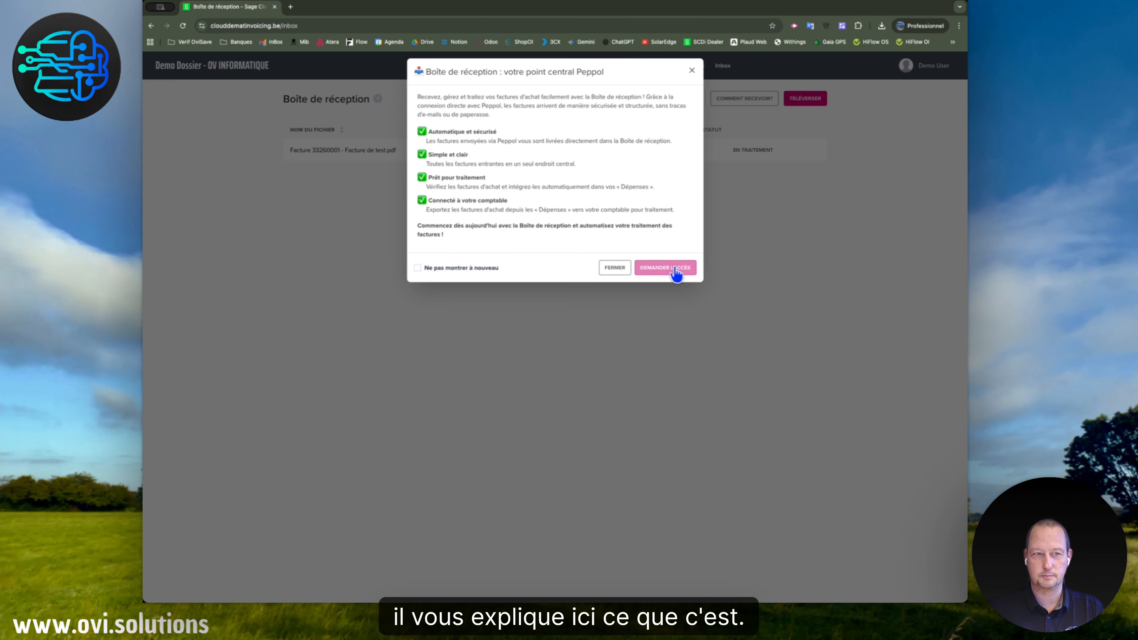
pyautogui.click(483, 269)
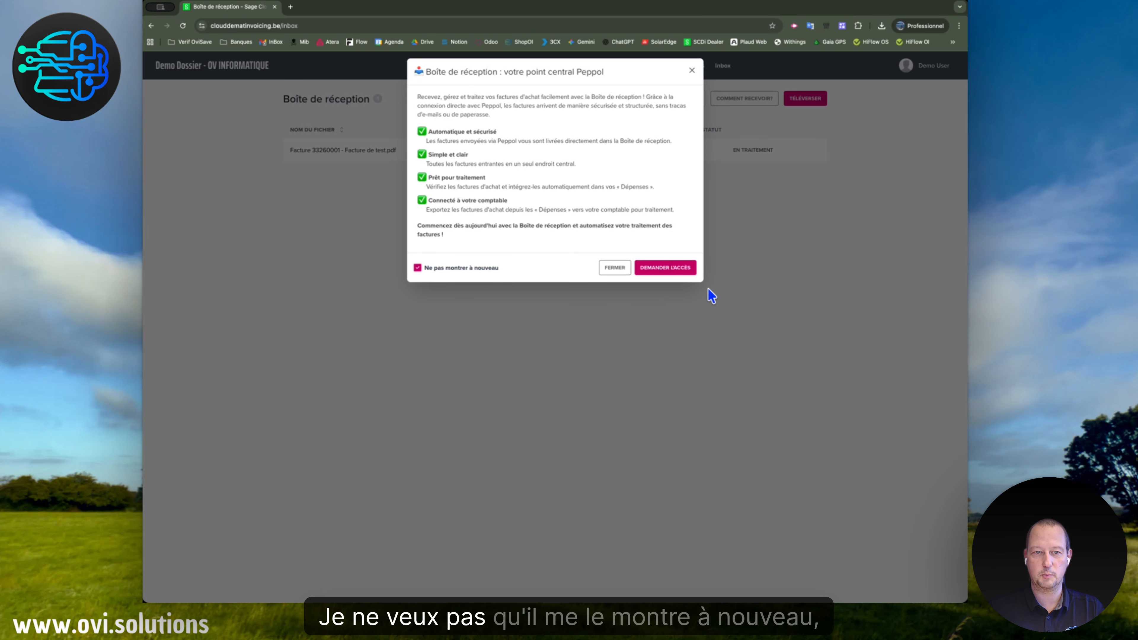
pyautogui.click(686, 271)
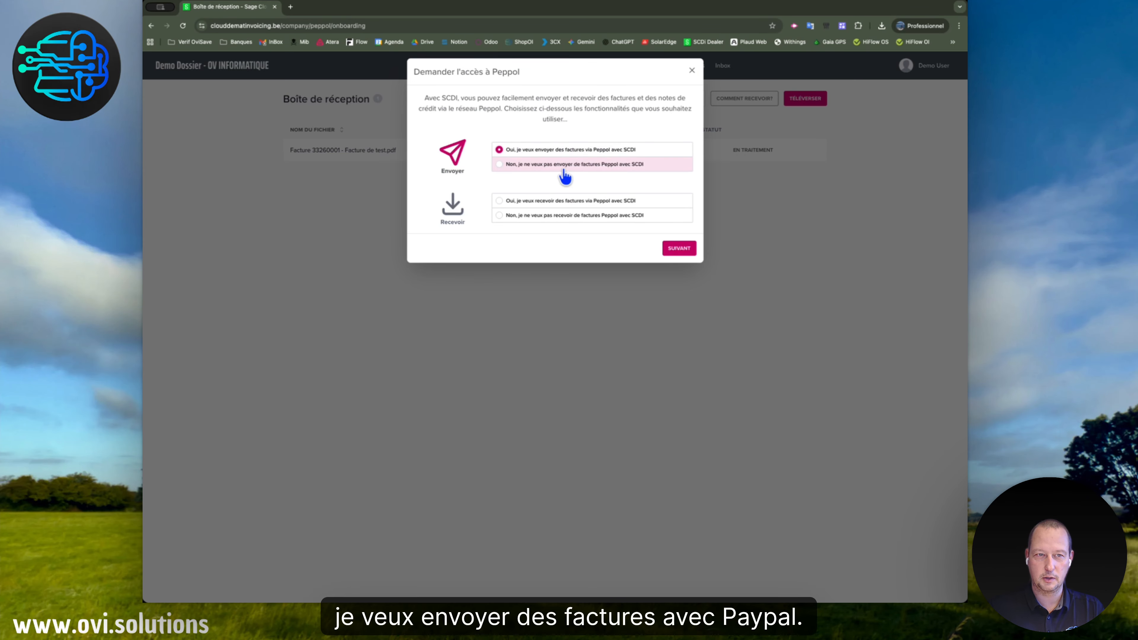
pyautogui.click(546, 212)
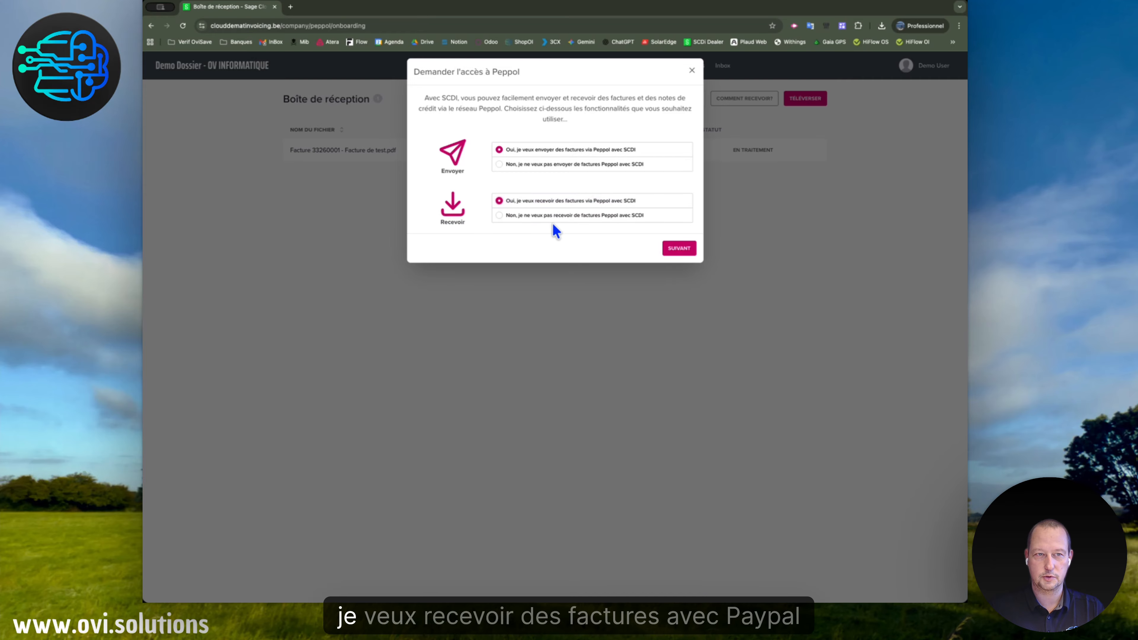
pyautogui.click(678, 253)
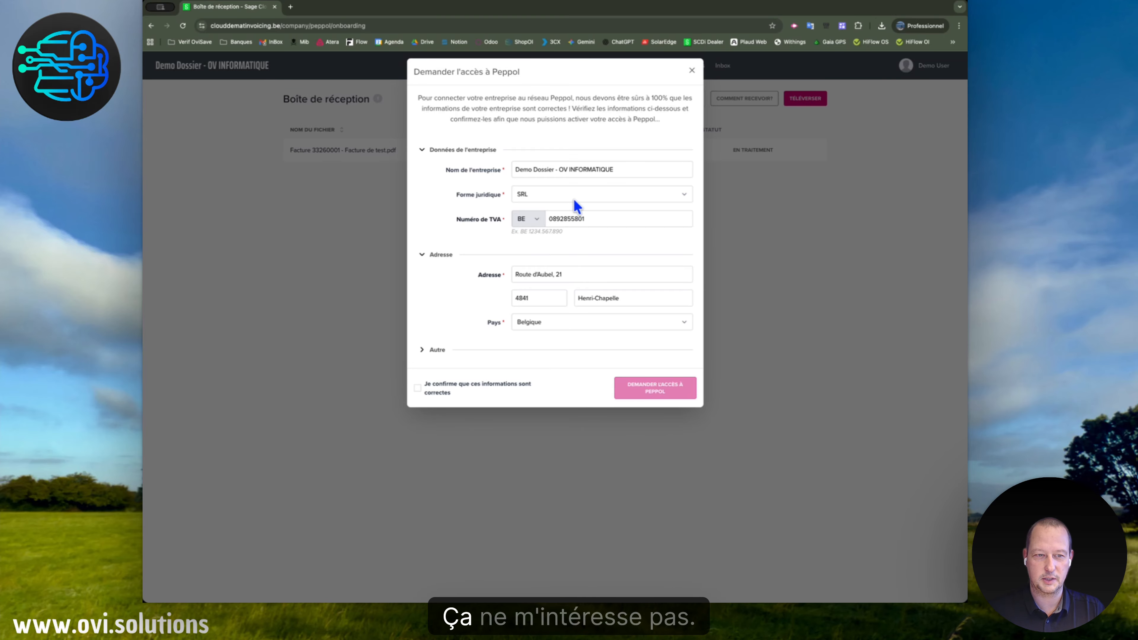
pyautogui.click(693, 72)
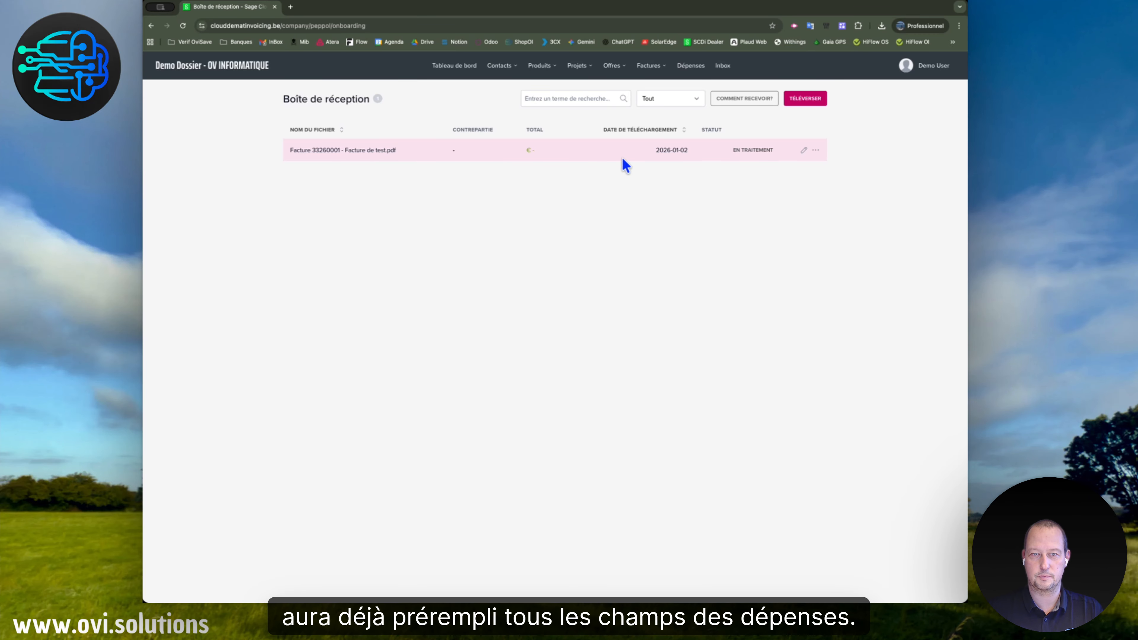
# Verify the uploaded test invoice's prefilled details and import it into expenses.
pyautogui.click(815, 151)
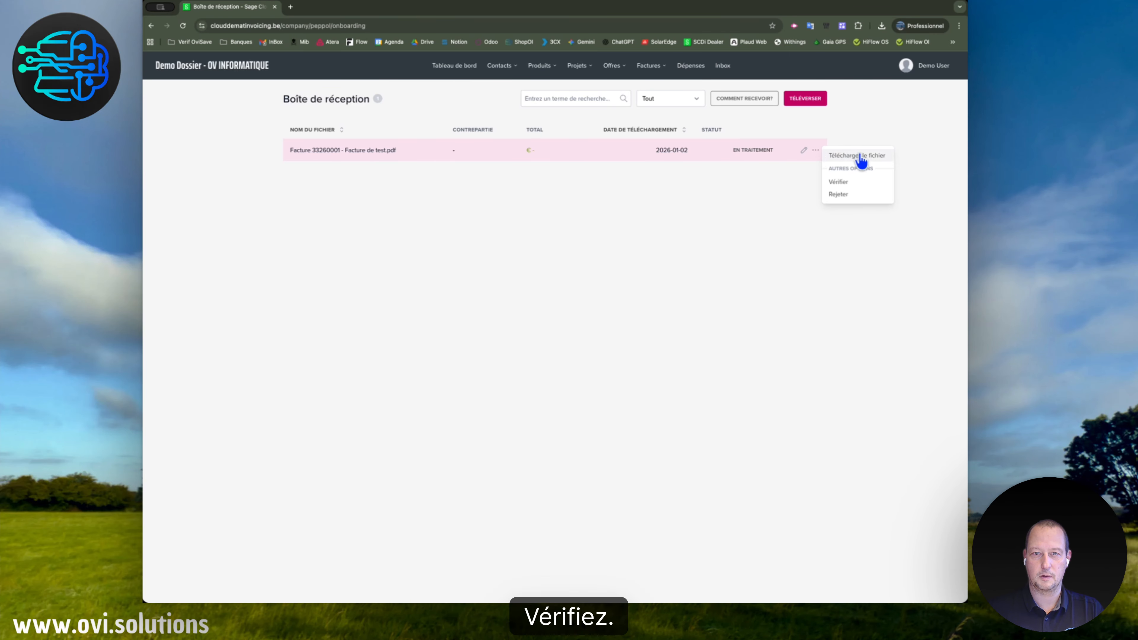
pyautogui.click(854, 183)
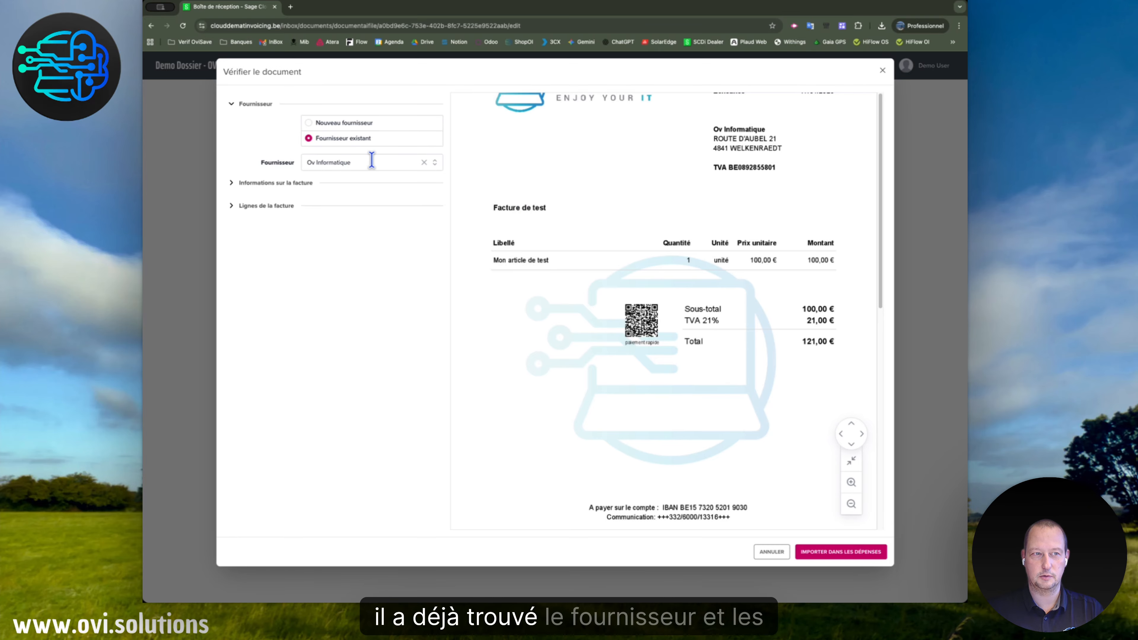
pyautogui.click(232, 184)
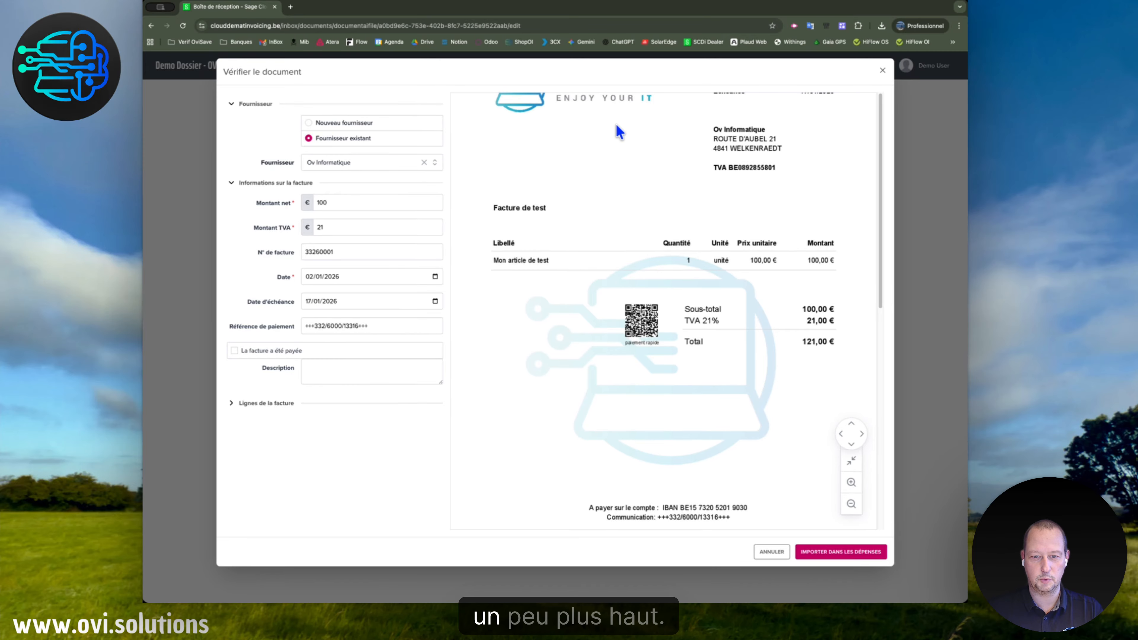
pyautogui.scroll(3, 623, 180)
pyautogui.scroll(1, 672, 179)
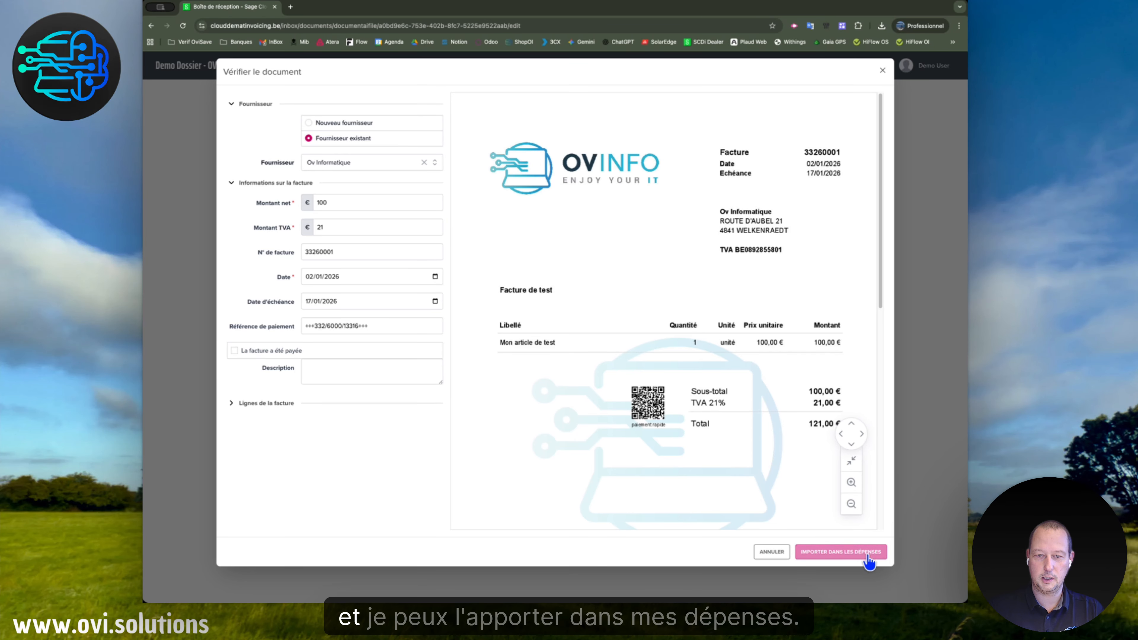
pyautogui.click(867, 555)
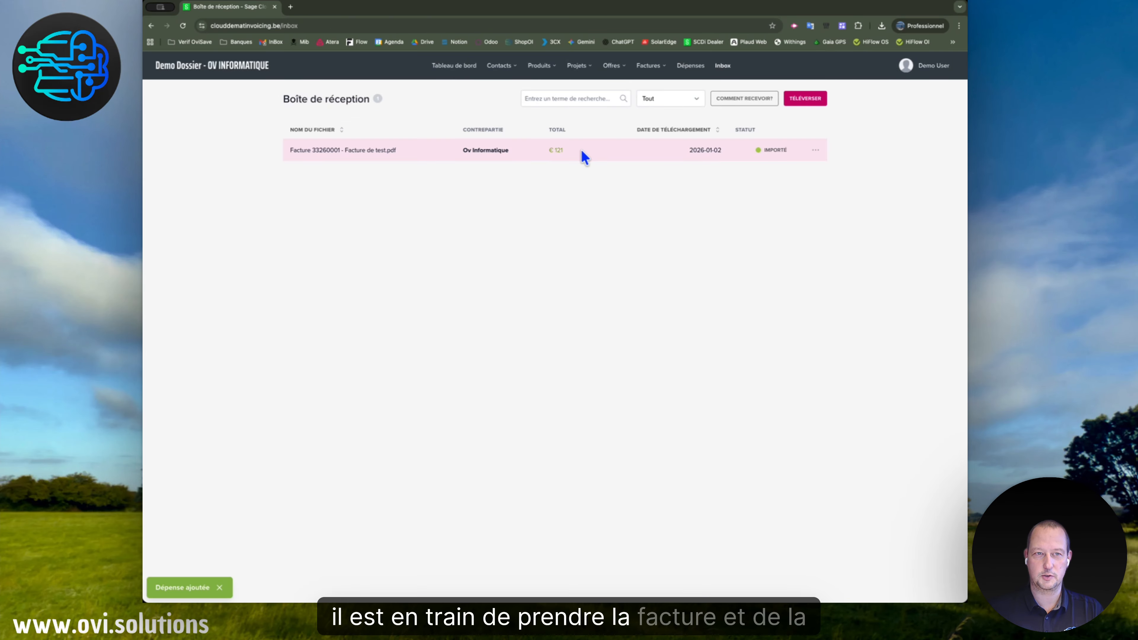
pyautogui.click(686, 67)
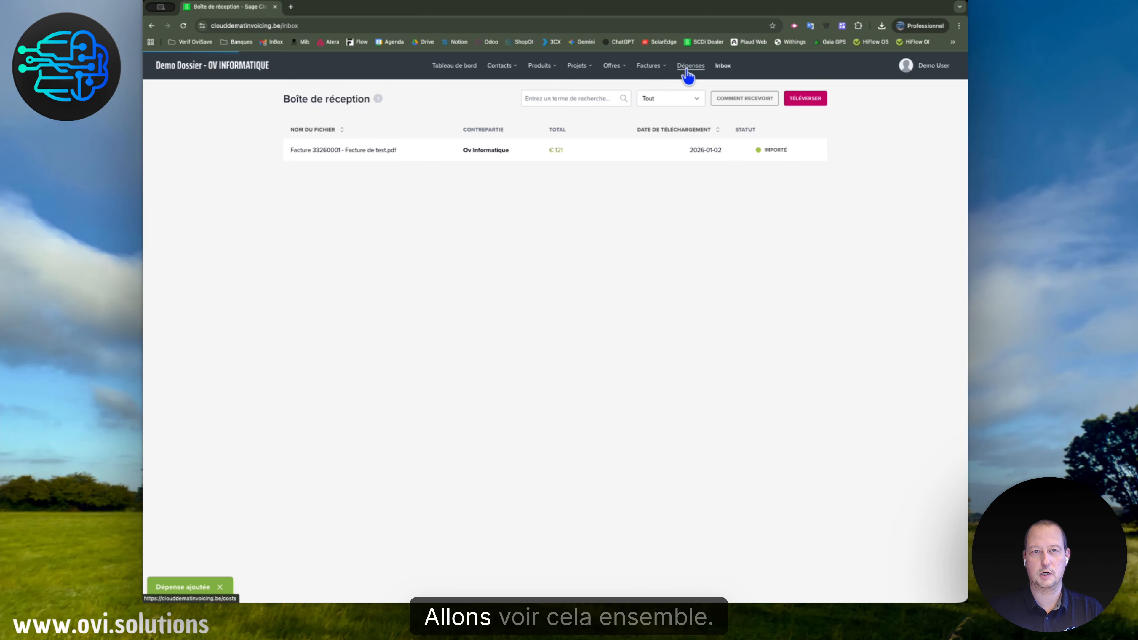